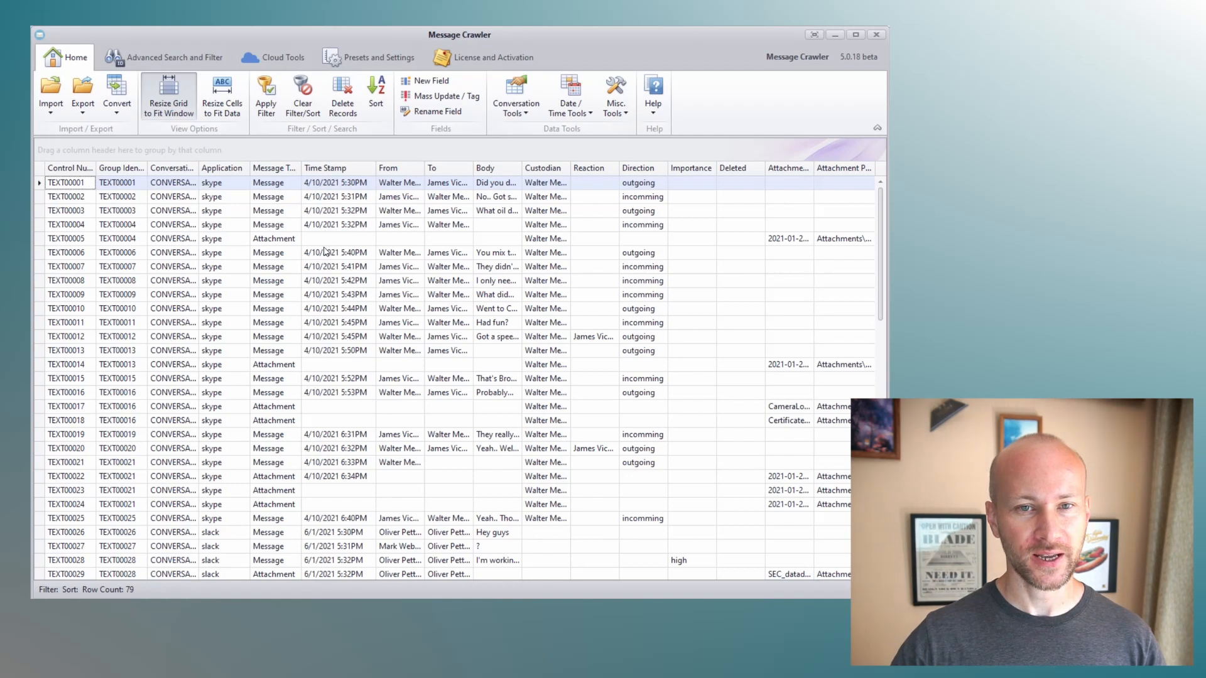
- Open the Format Date tool and choose the TimeStamp field with the Short date format
click(572, 112)
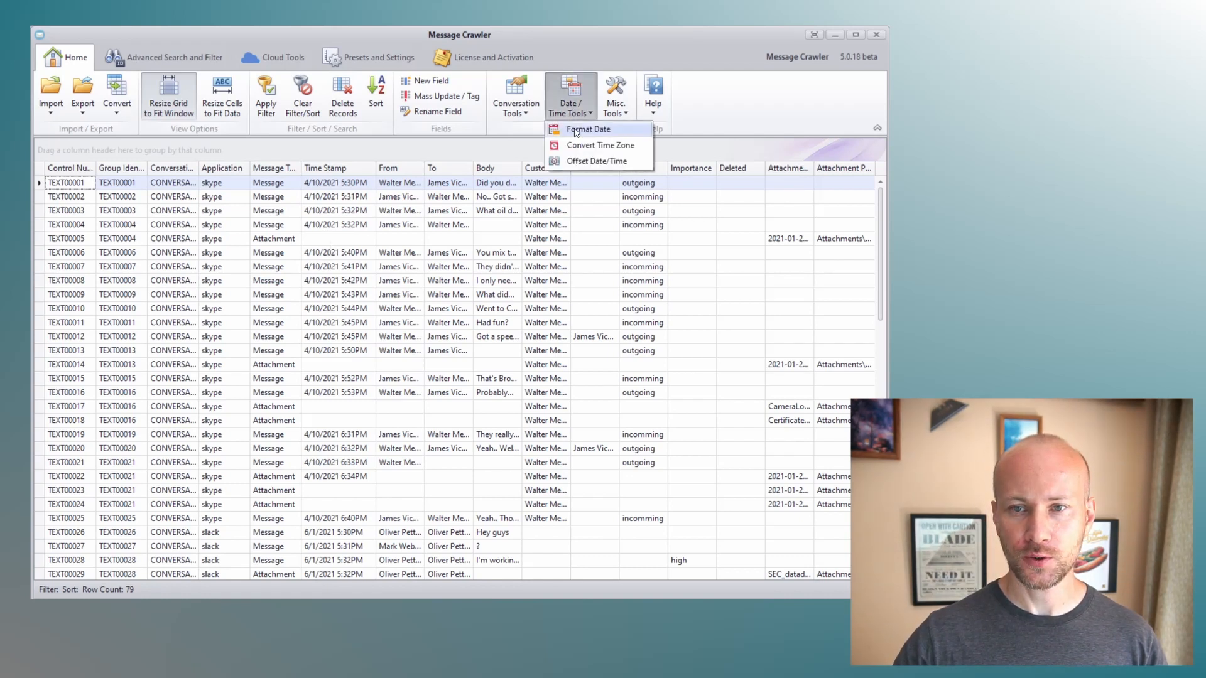
click(576, 130)
drag(524, 268, 503, 252)
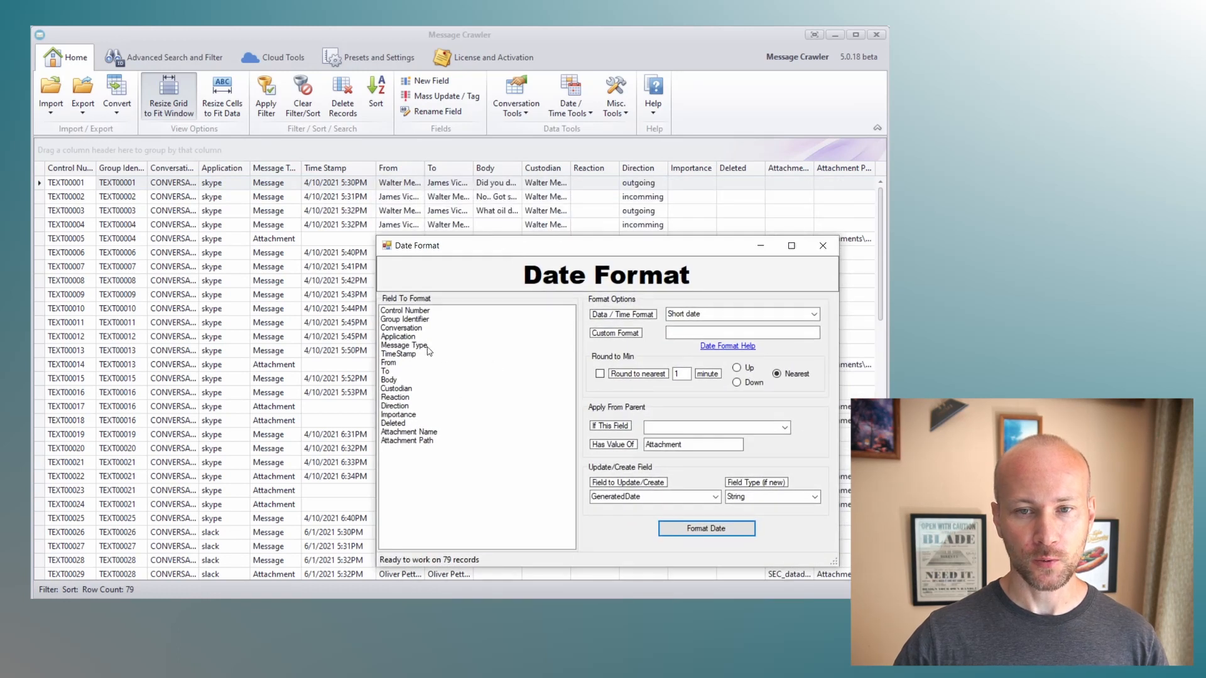
click(405, 356)
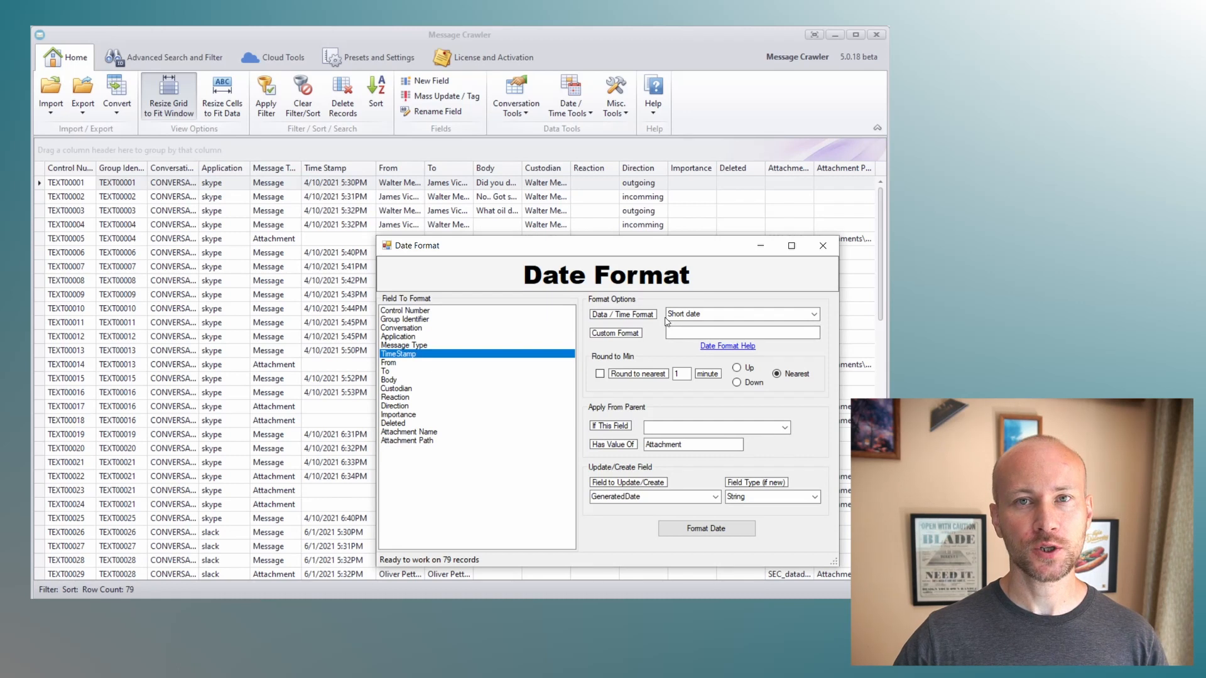
click(716, 316)
click(727, 314)
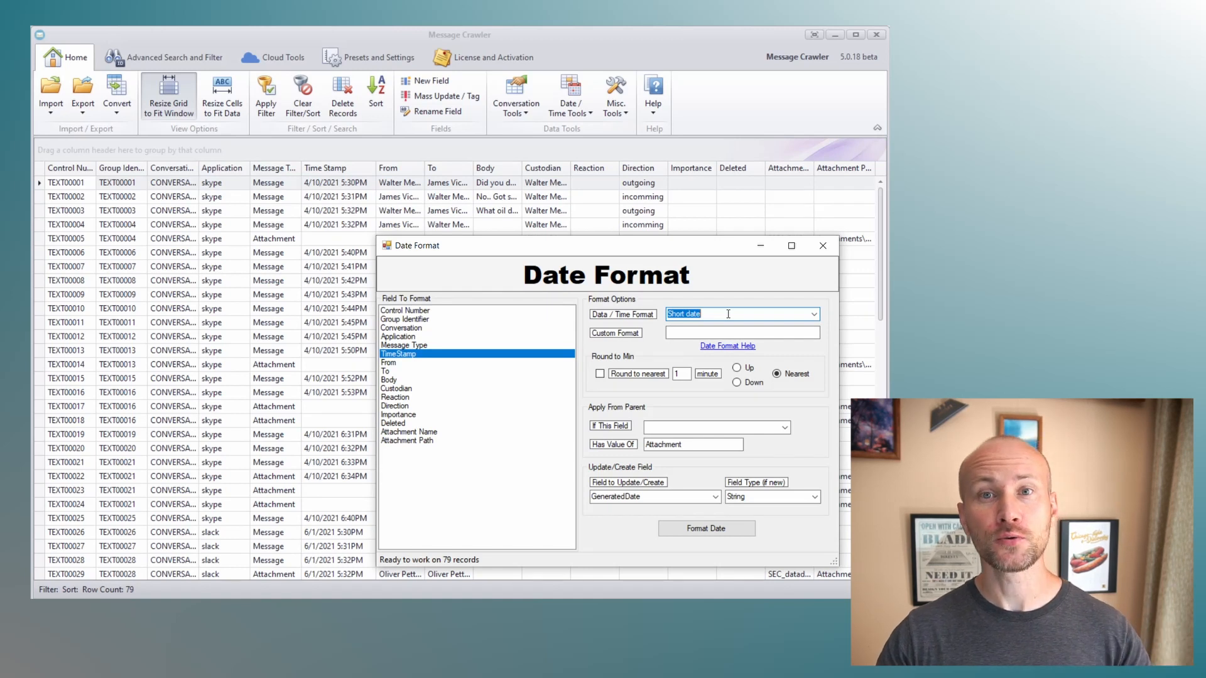
- Set the parent condition field to Message Type and name the field to create Sort Date
click(719, 428)
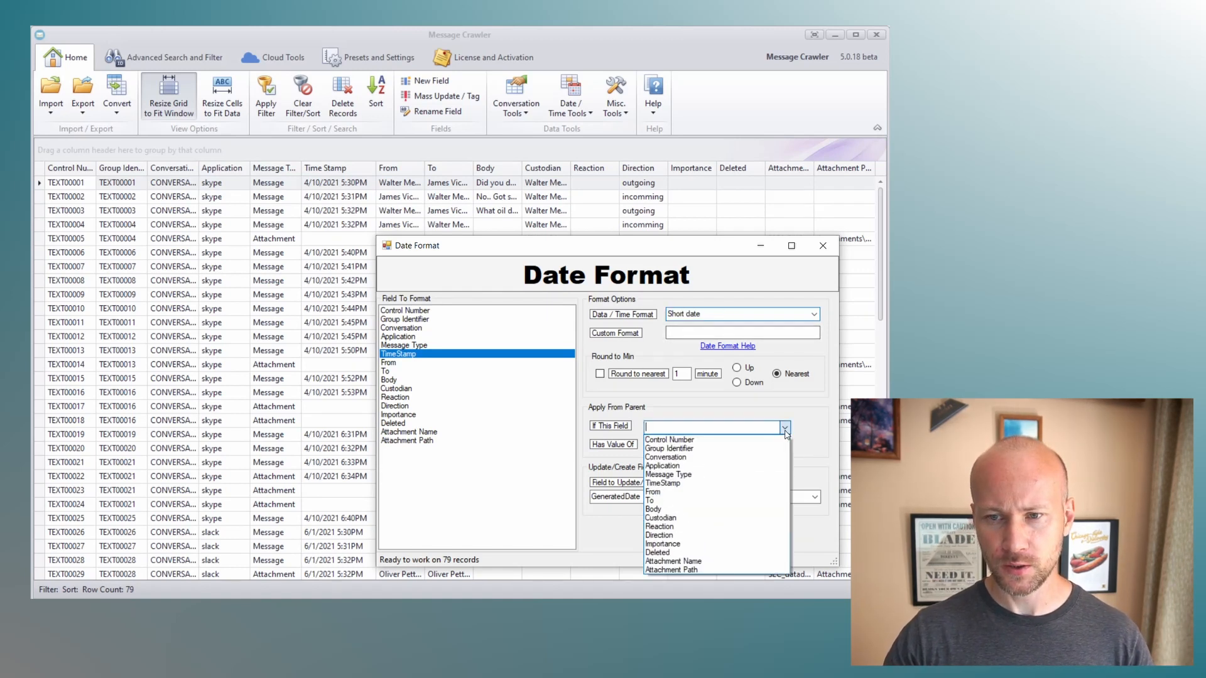
click(708, 476)
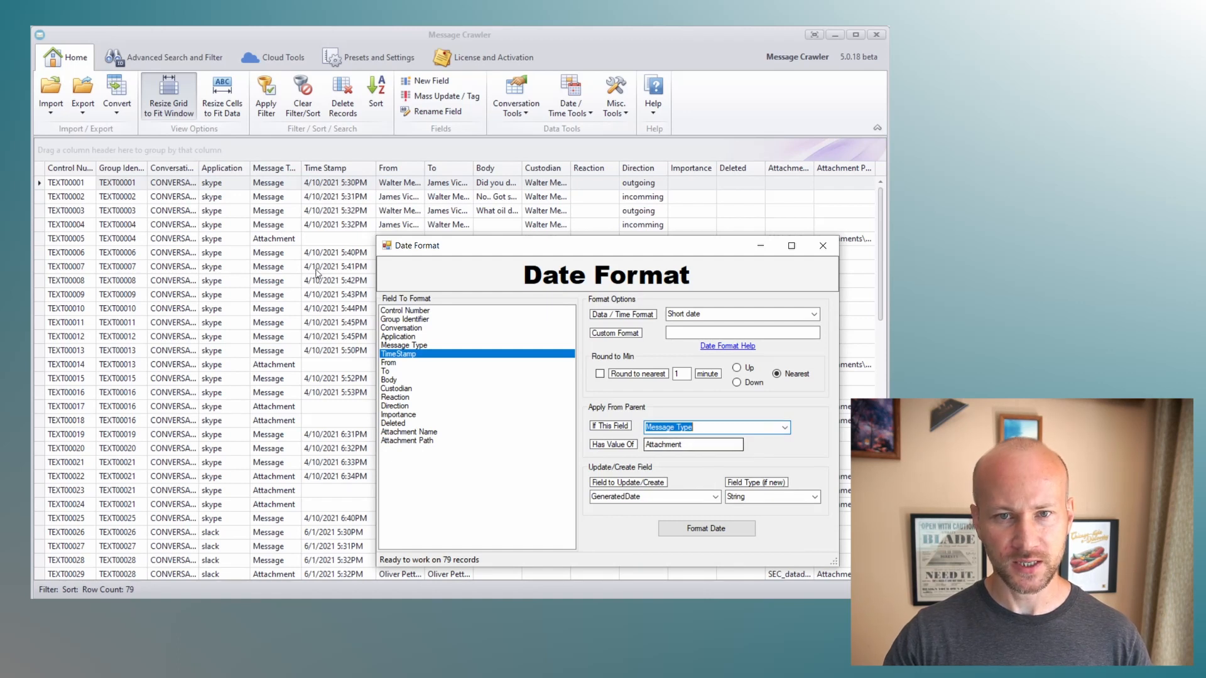
click(660, 497)
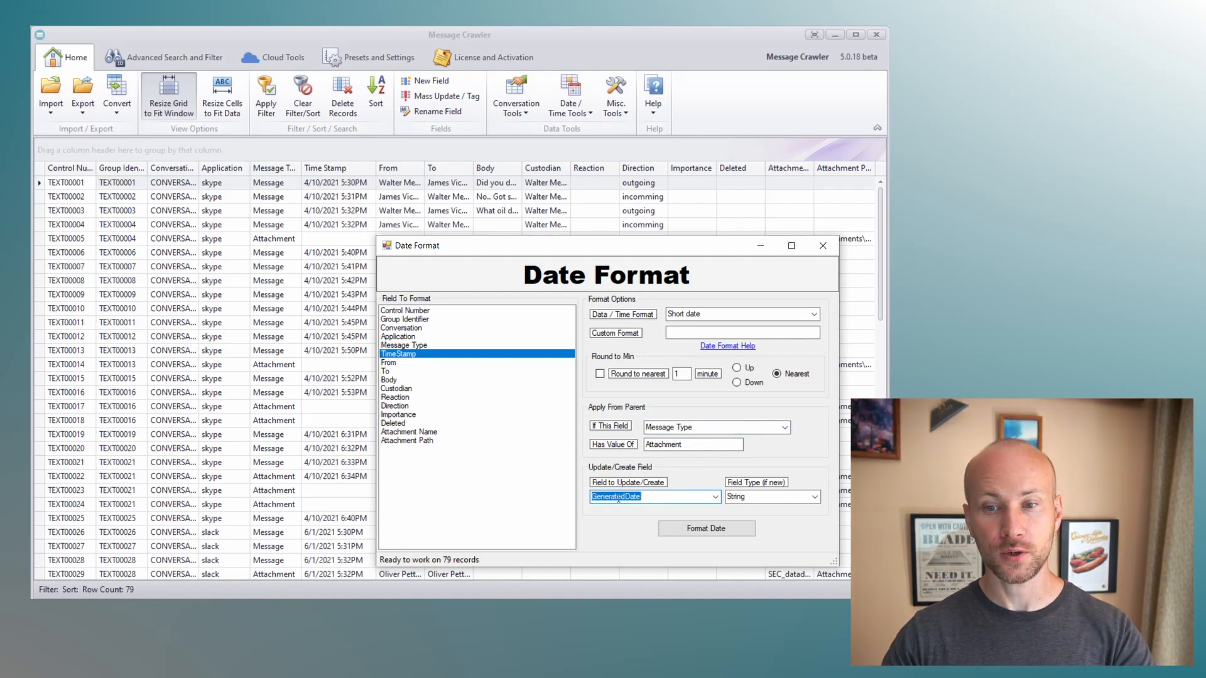
text(Sort)
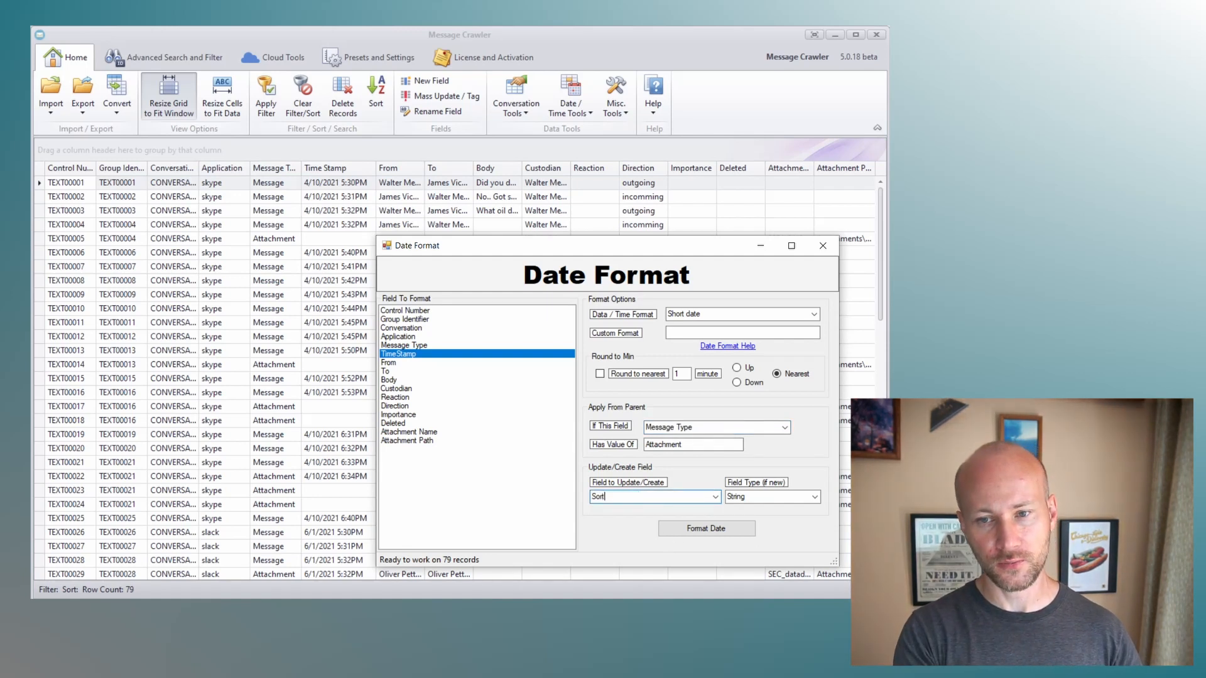
- Set the new field's type to DateTime and run the date formatting
click(815, 496)
click(784, 517)
click(775, 497)
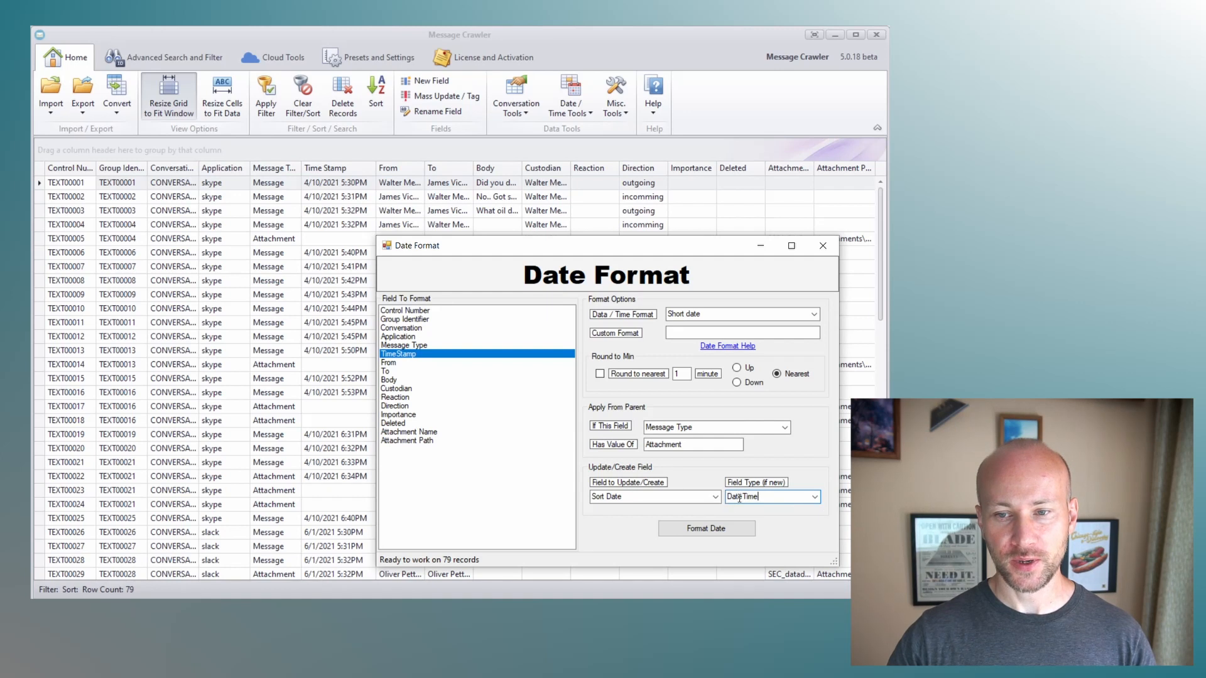
click(725, 529)
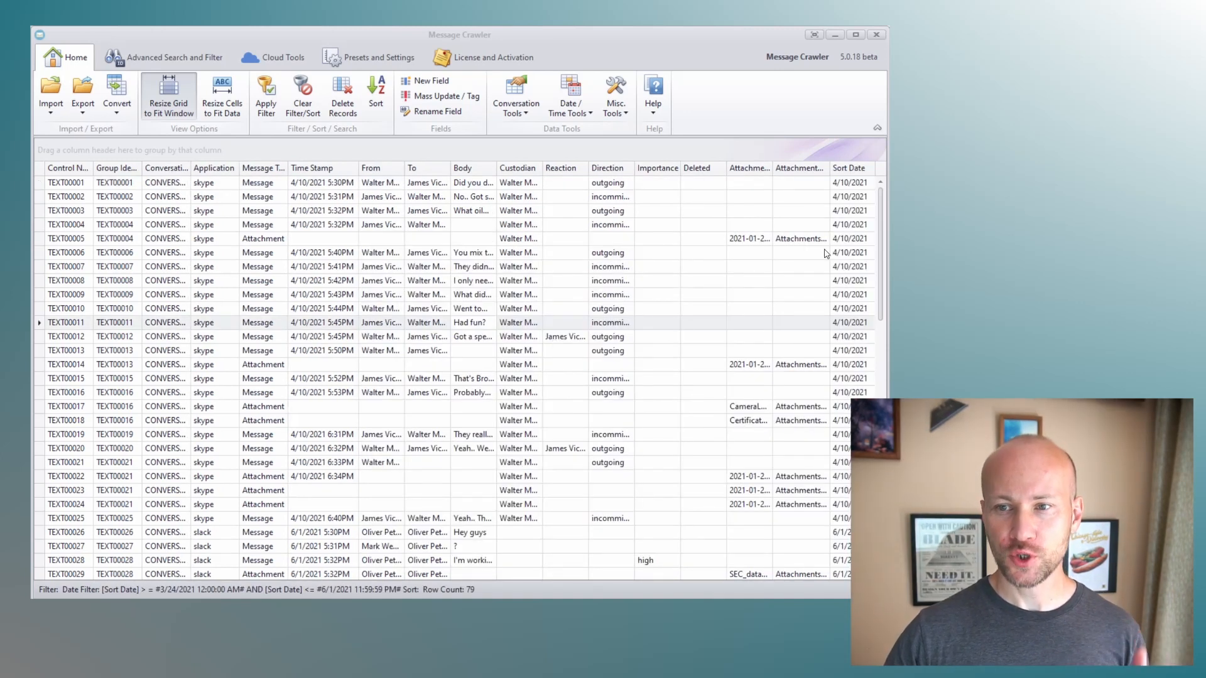
- Show the timeline search and select Sort Date as the timeline date field
click(152, 56)
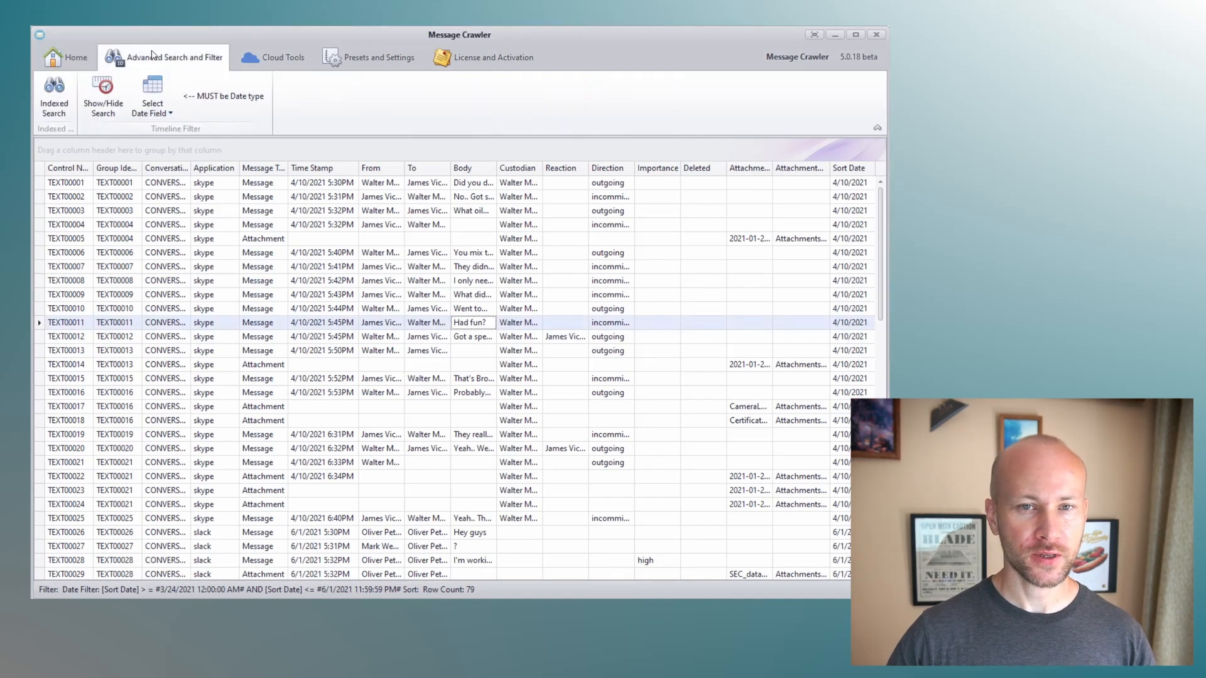
click(104, 115)
click(154, 108)
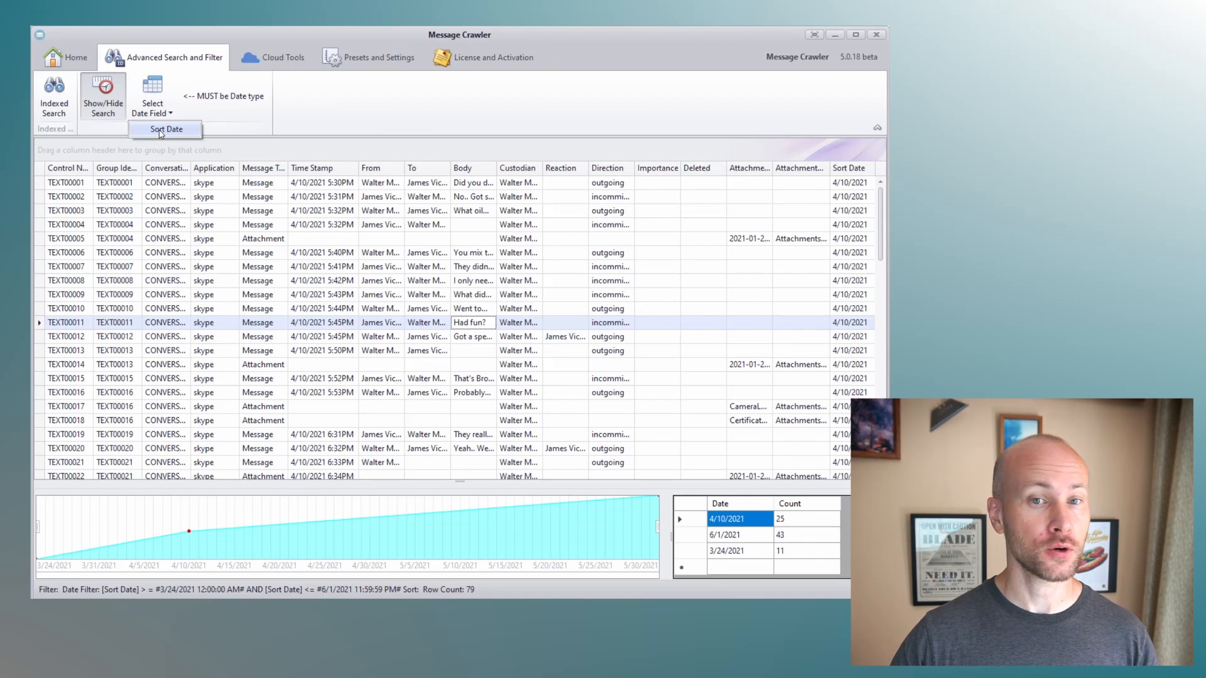
click(160, 132)
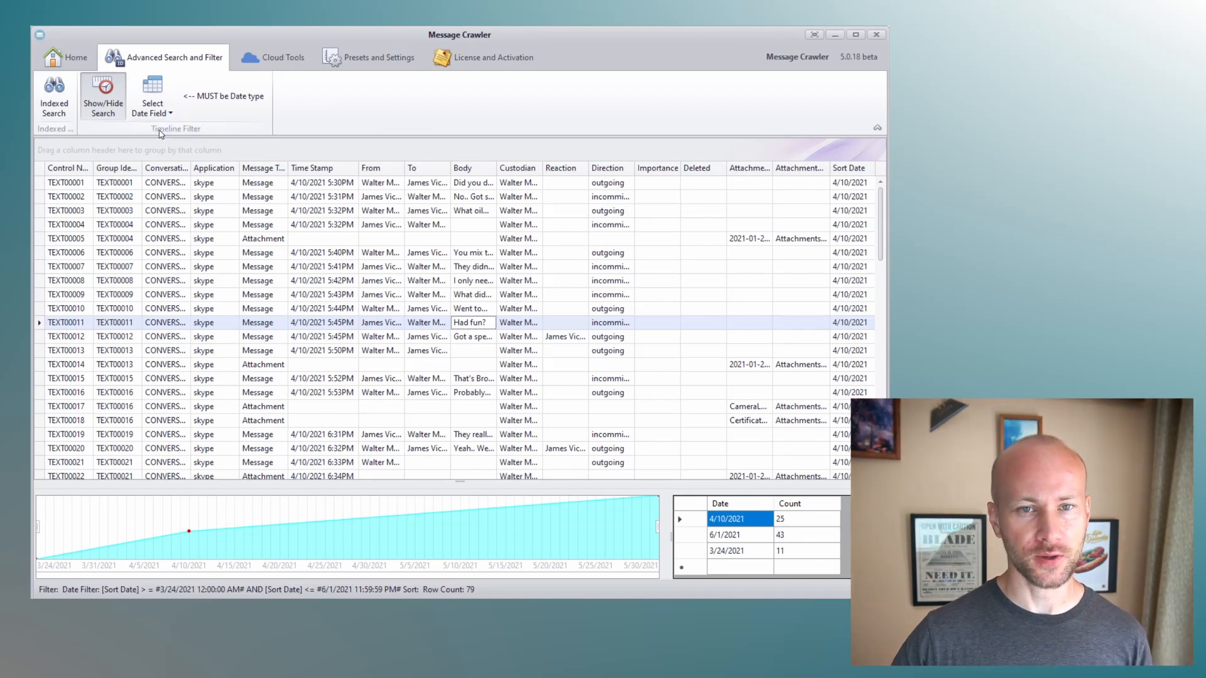
click(160, 119)
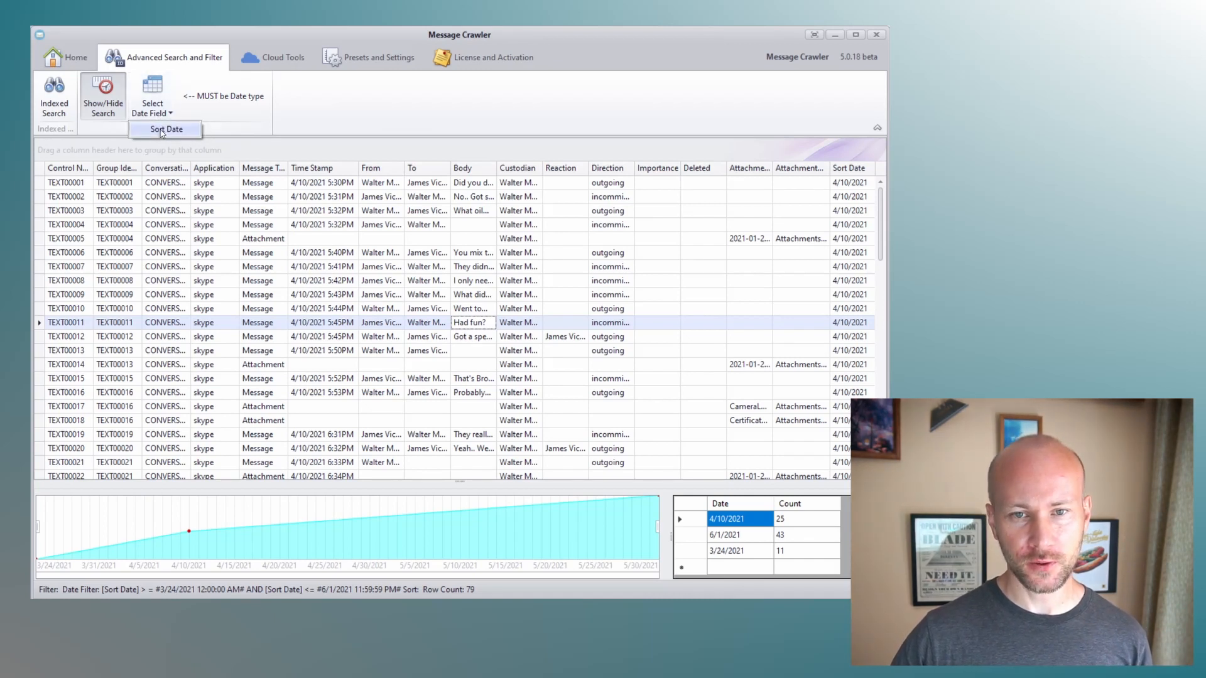
click(161, 131)
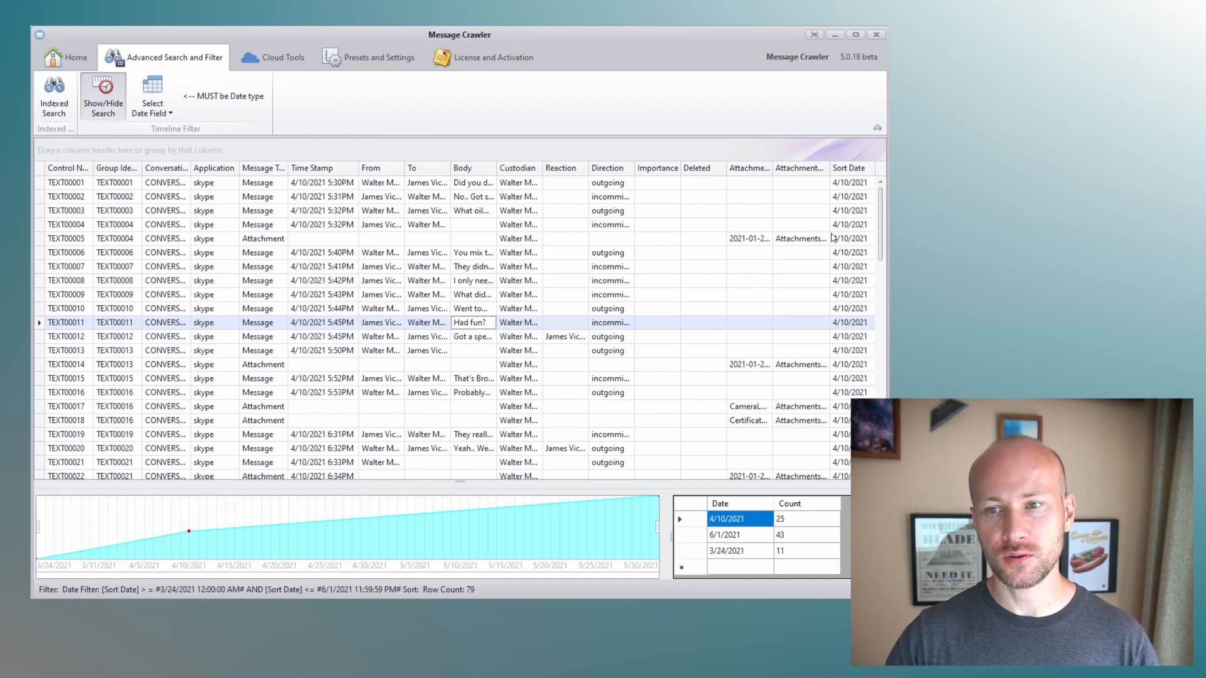
- Narrow the timeline filter to about 4/5/2021 through 4/30/2021
mouse_move(881, 222)
mouse_down()
mouse_move(881, 422)
mouse_move(881, 219)
mouse_up()
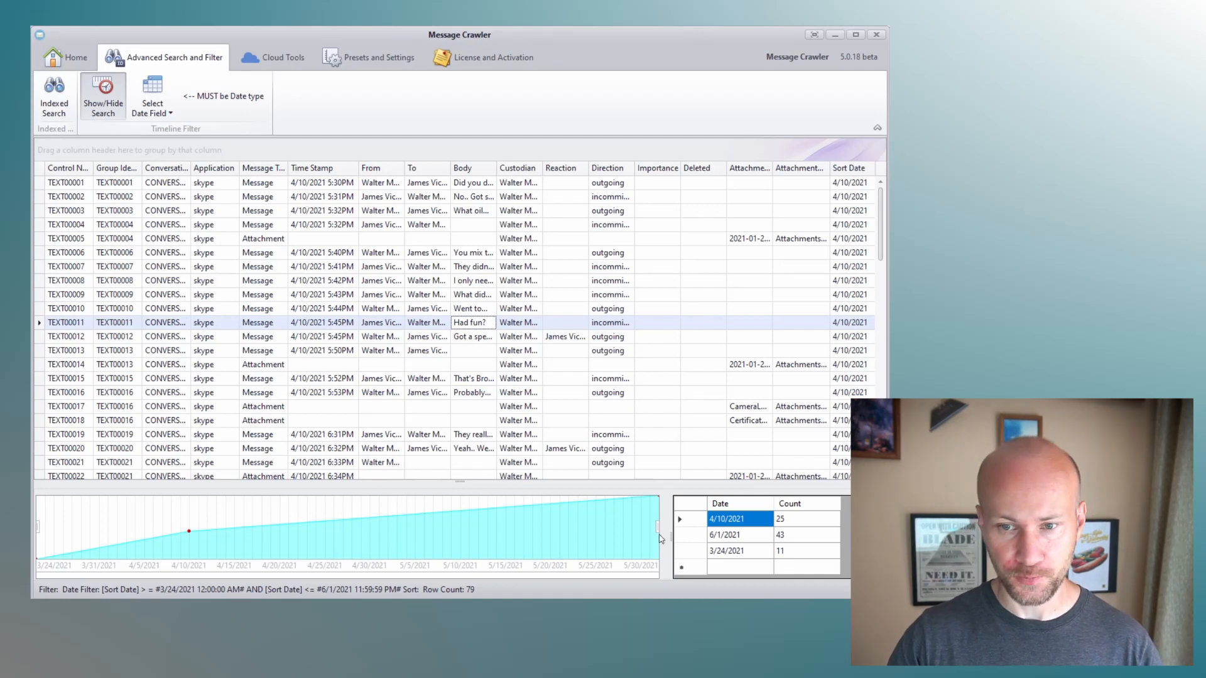
drag(657, 528, 291, 537)
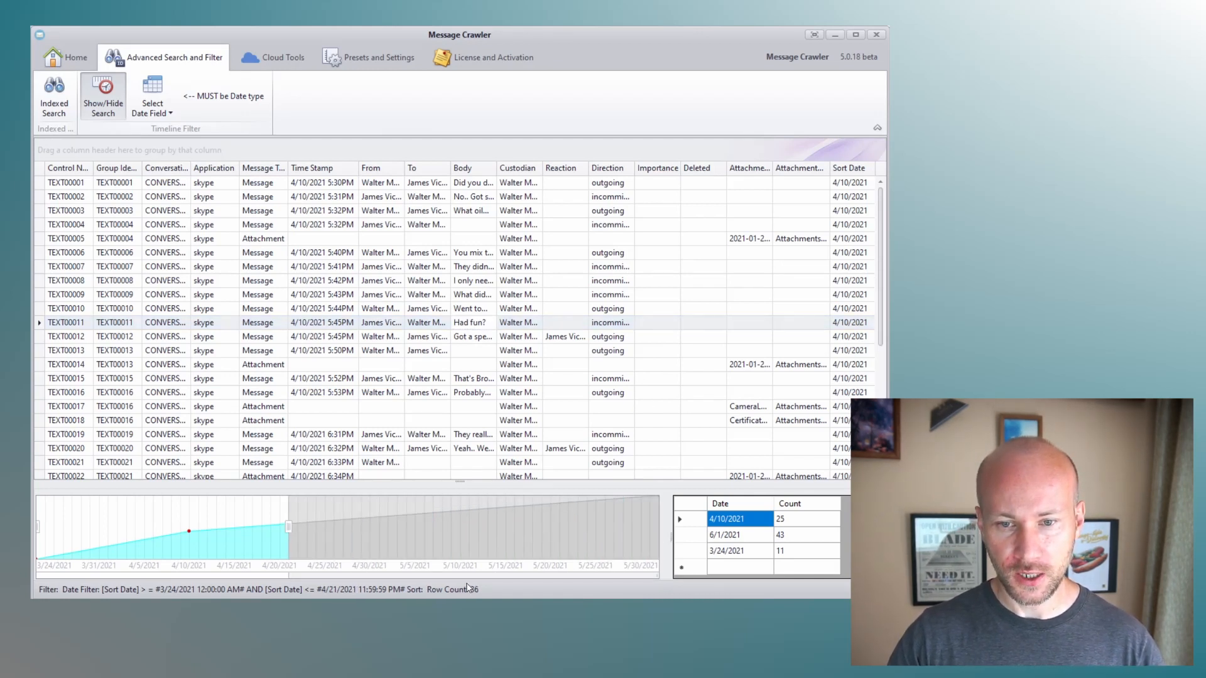
drag(289, 529, 369, 529)
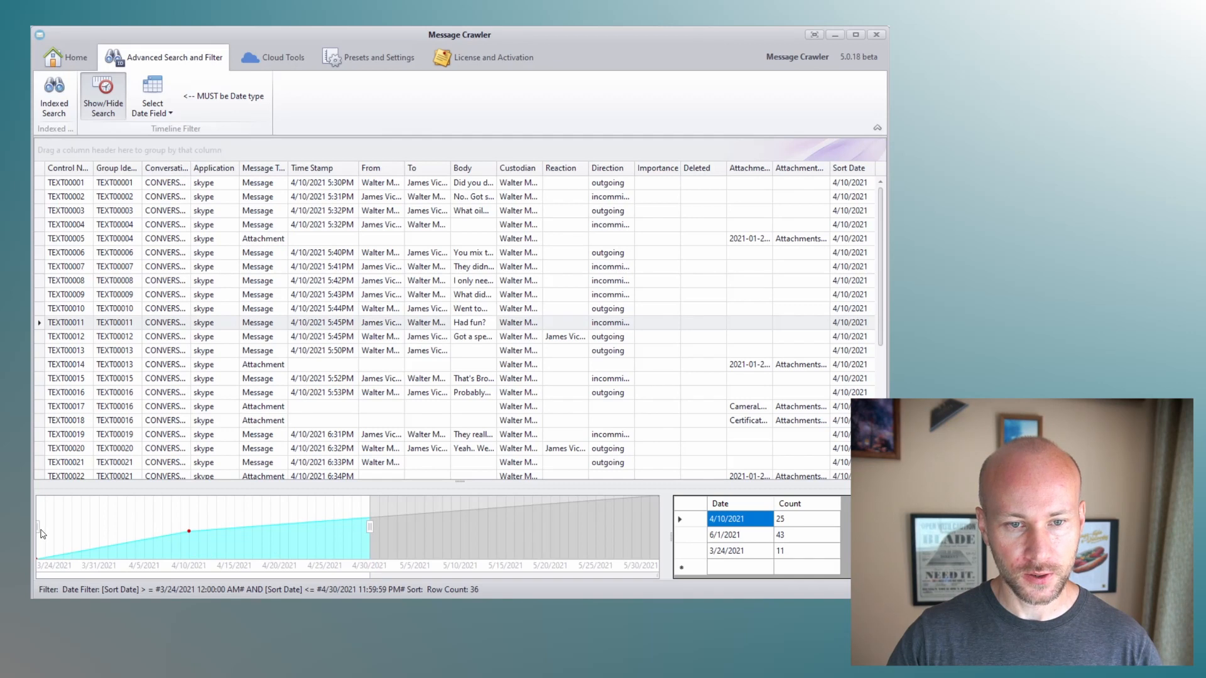
drag(39, 529, 144, 527)
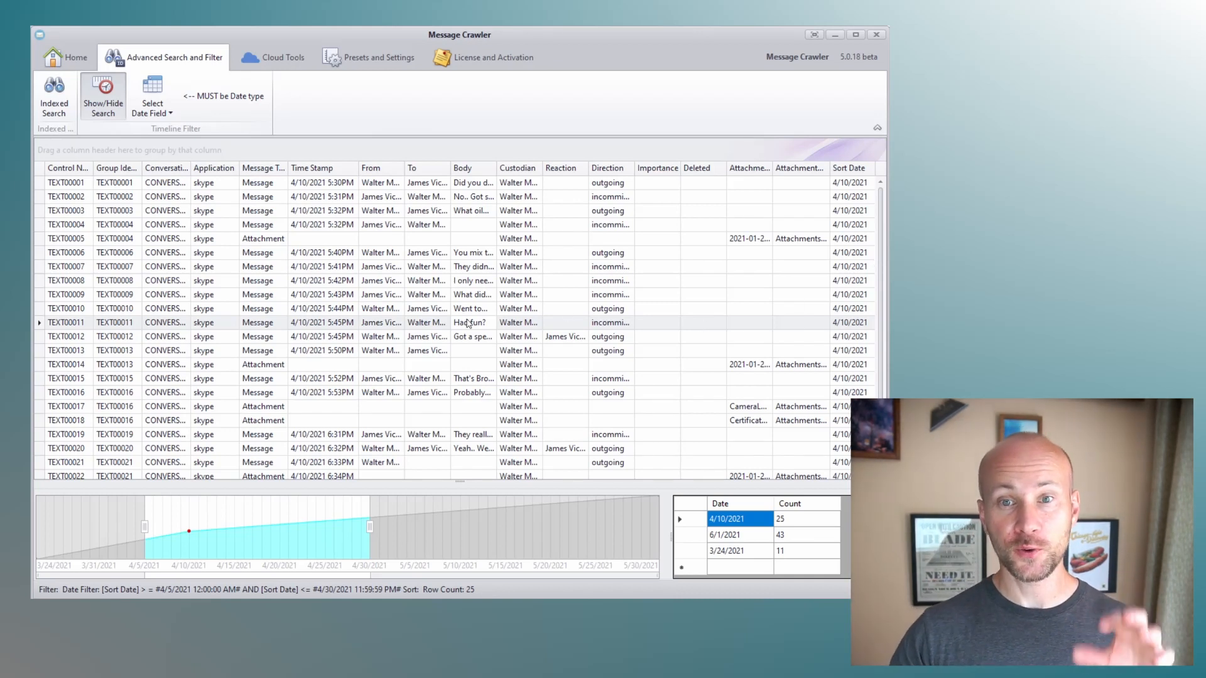
- Slide the timeline window to cover about 5/7/2021 through 6/1/2021
drag(238, 549, 556, 565)
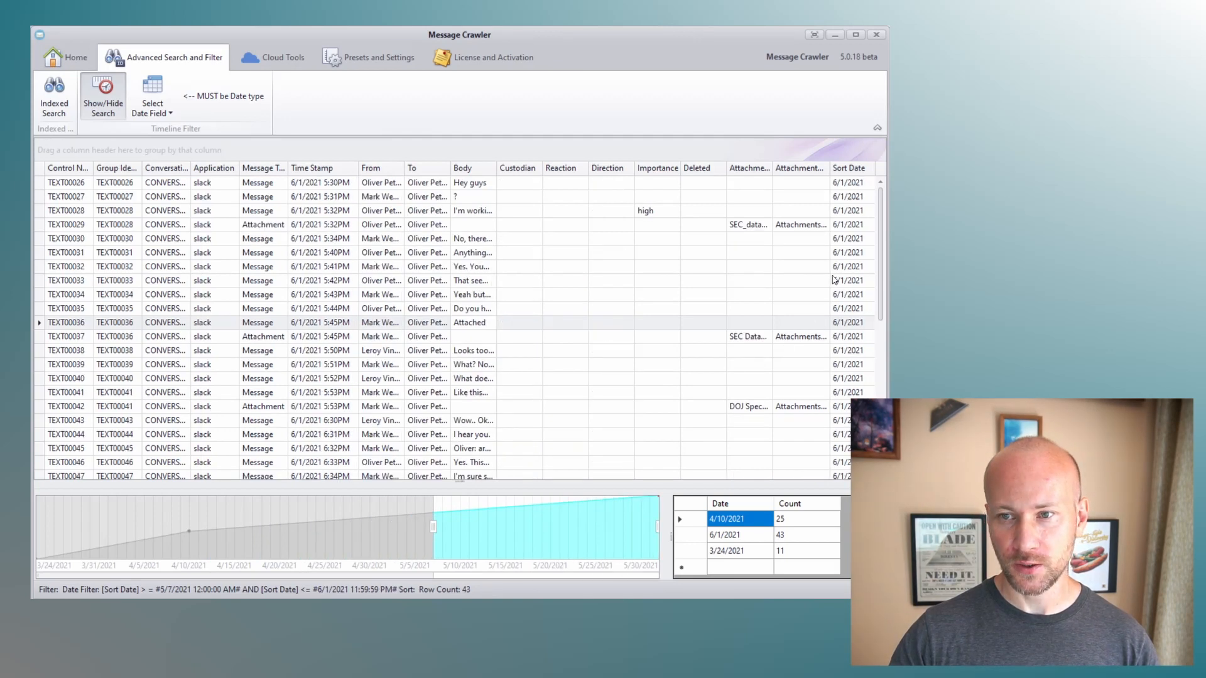
scroll(834, 280, down, 7)
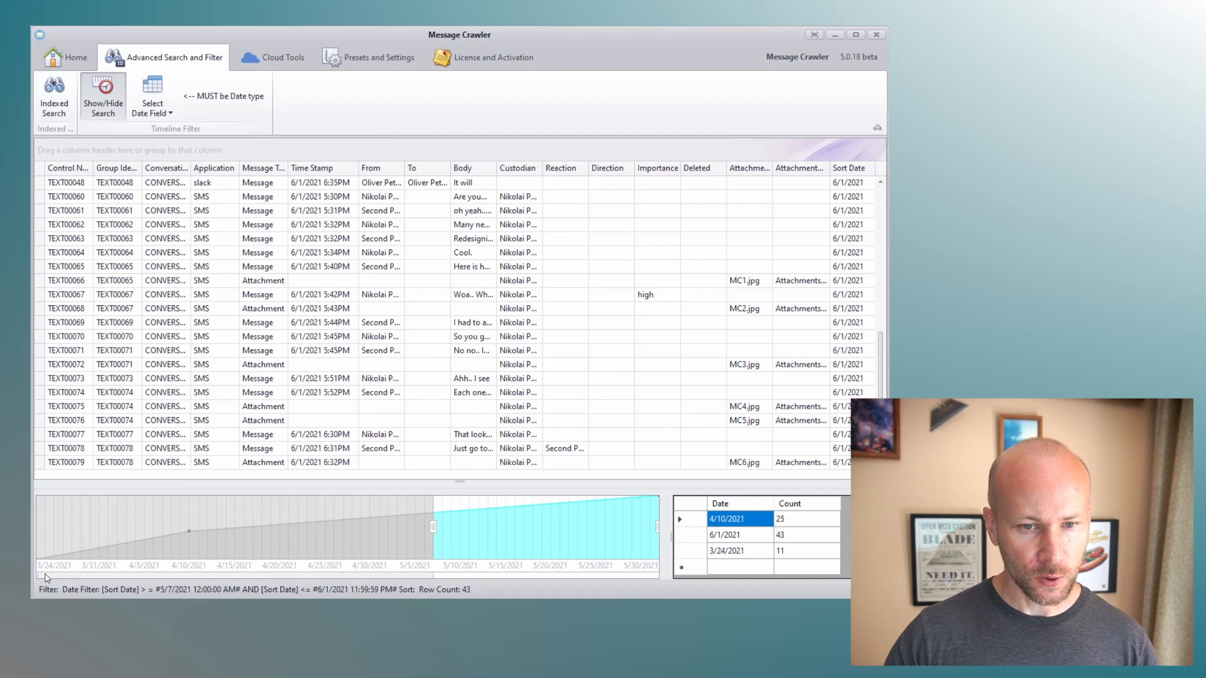
drag(38, 575, 276, 567)
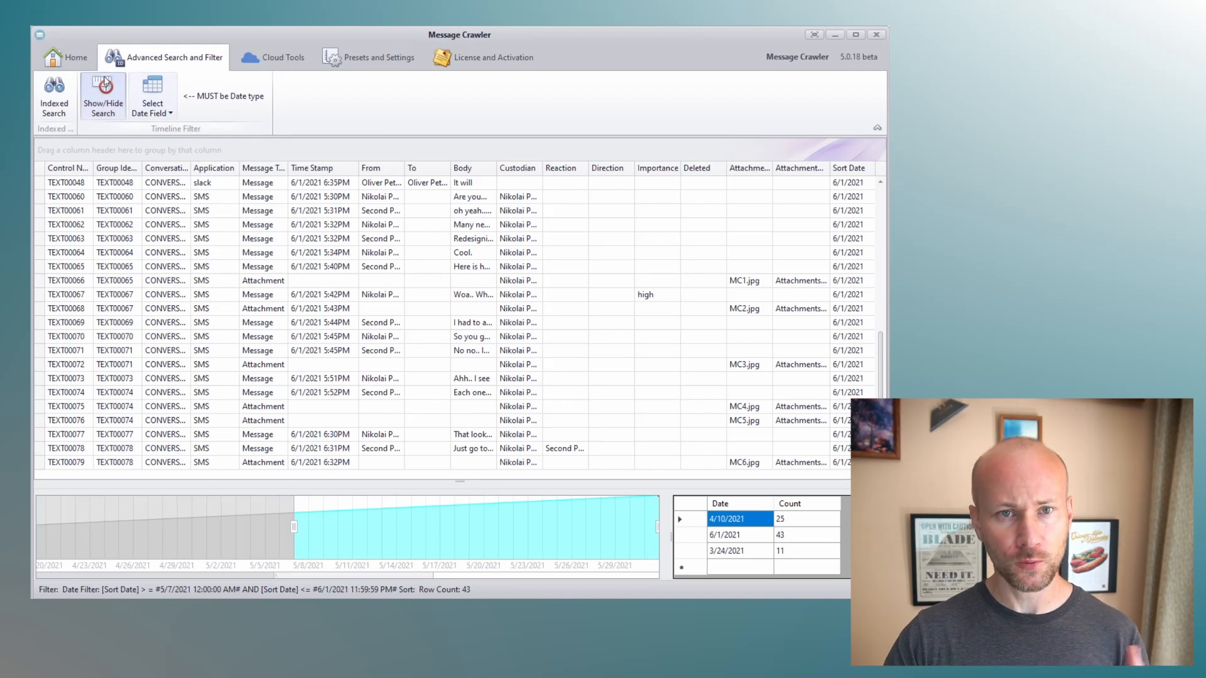
- Mass update the filtered records, writing the static text Y into a new Tag field
click(64, 52)
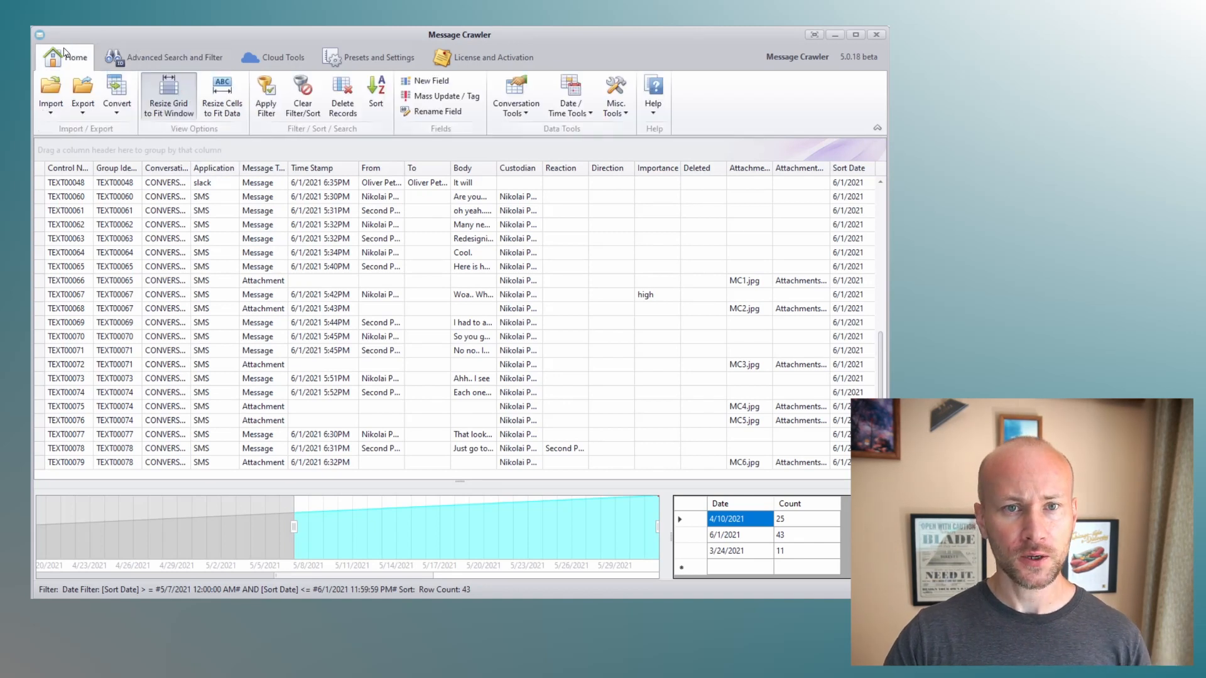
click(433, 97)
drag(610, 390, 539, 267)
click(461, 424)
text(Y)
click(656, 386)
text(Tag)
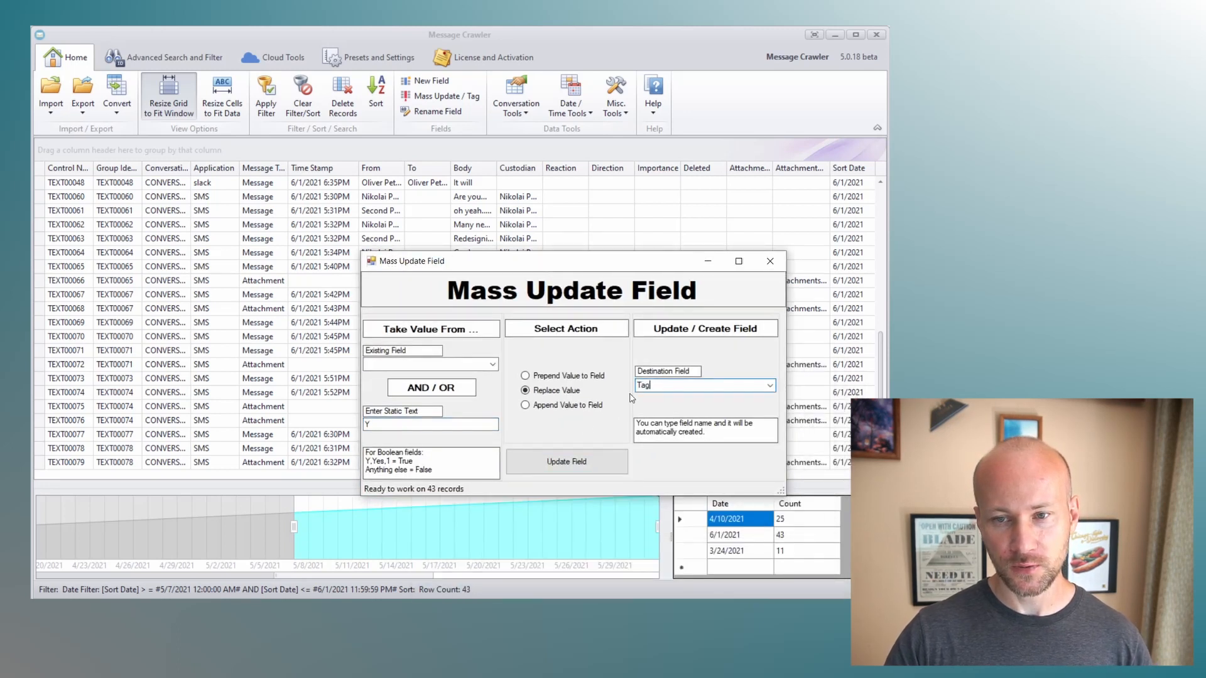
click(591, 464)
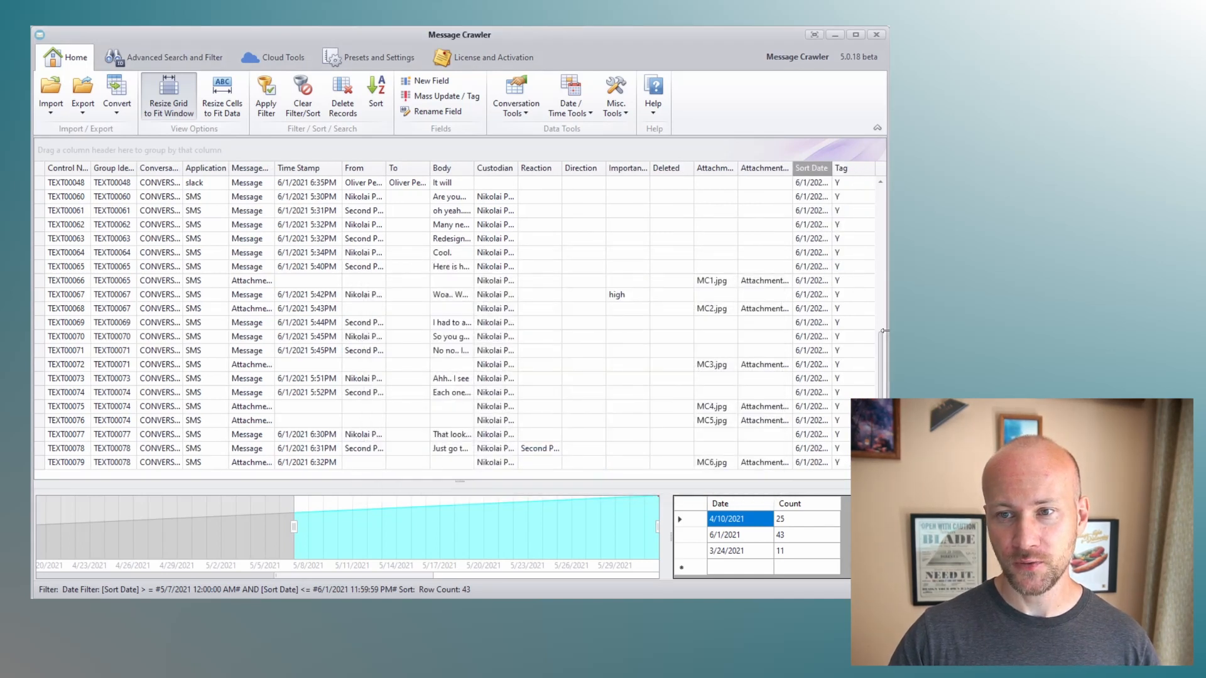
- Open the Export as RSMF dialog to review its options, then close it
scroll(886, 377, up, 7)
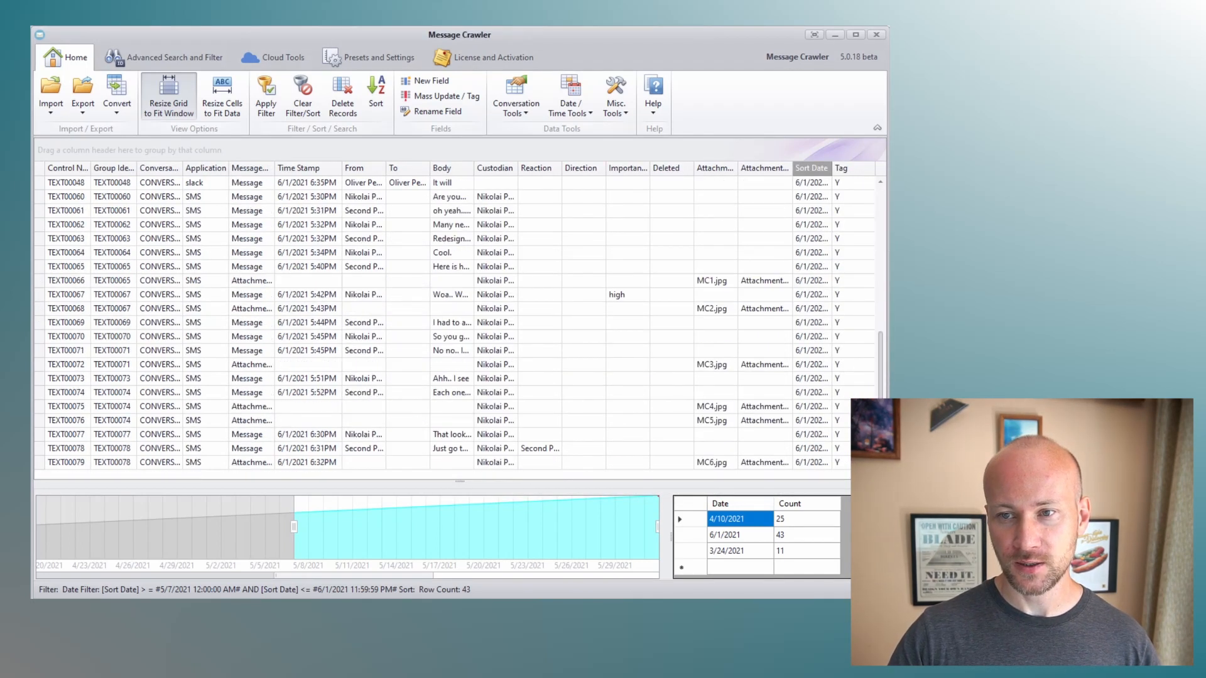
click(82, 100)
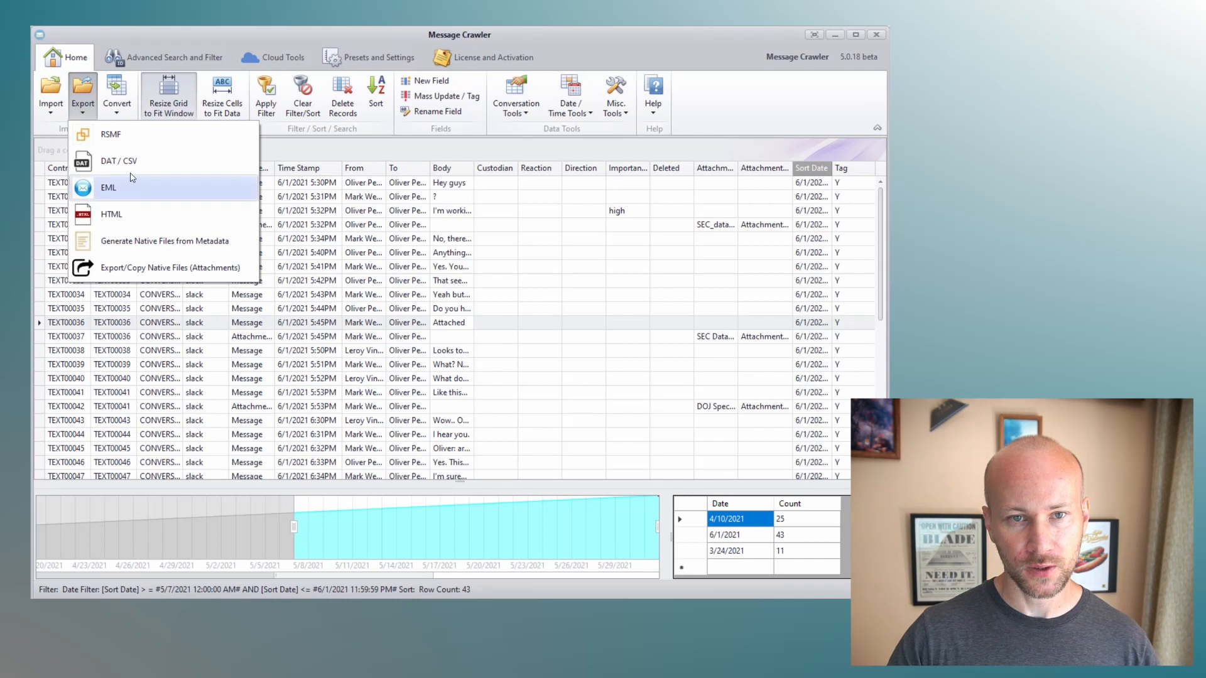
click(129, 135)
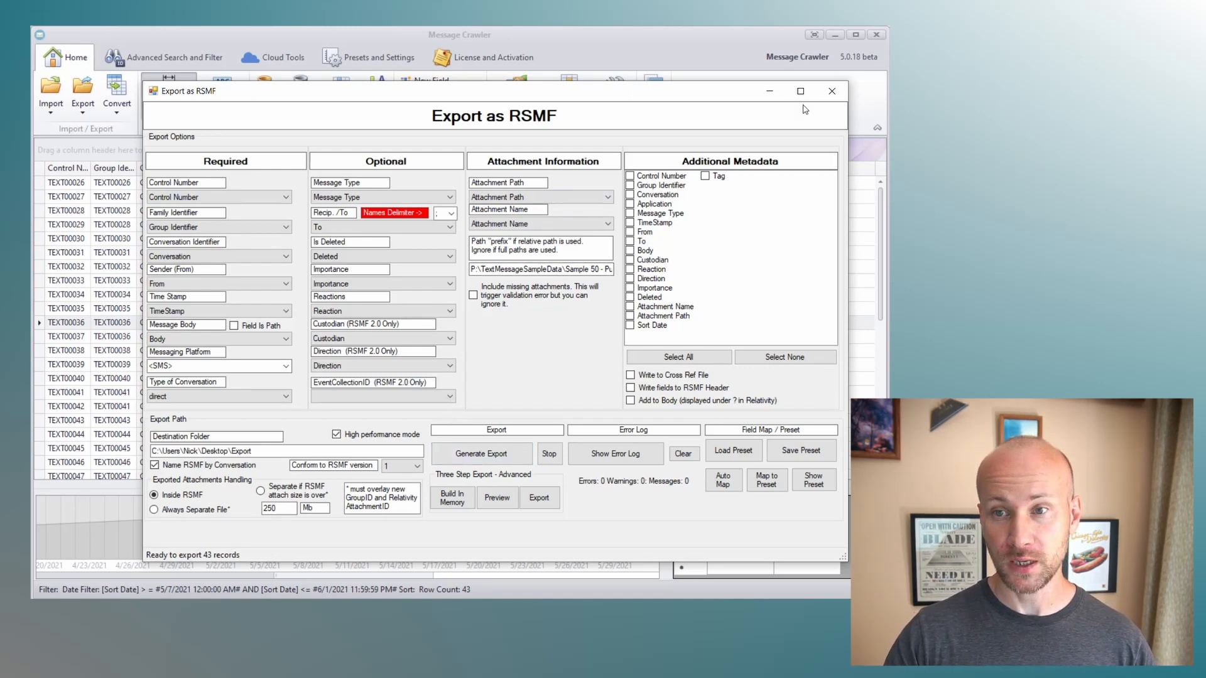
click(832, 91)
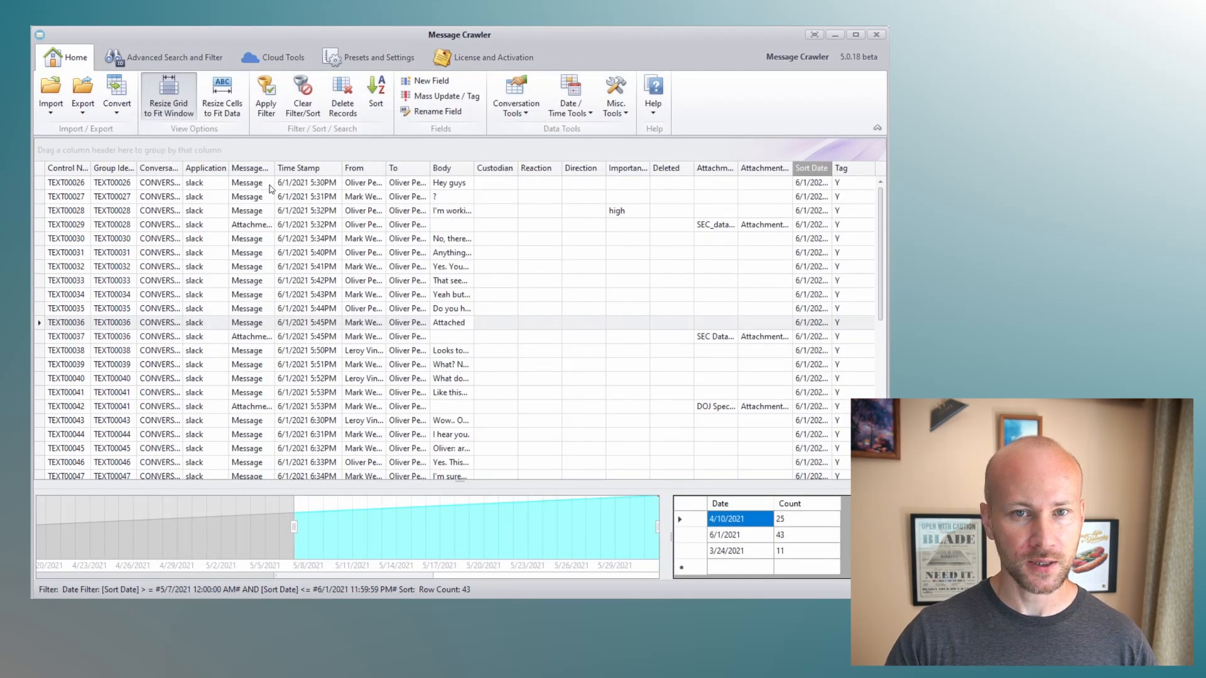
- Clear the active date filter and scroll through all records to review the Tag column
click(163, 58)
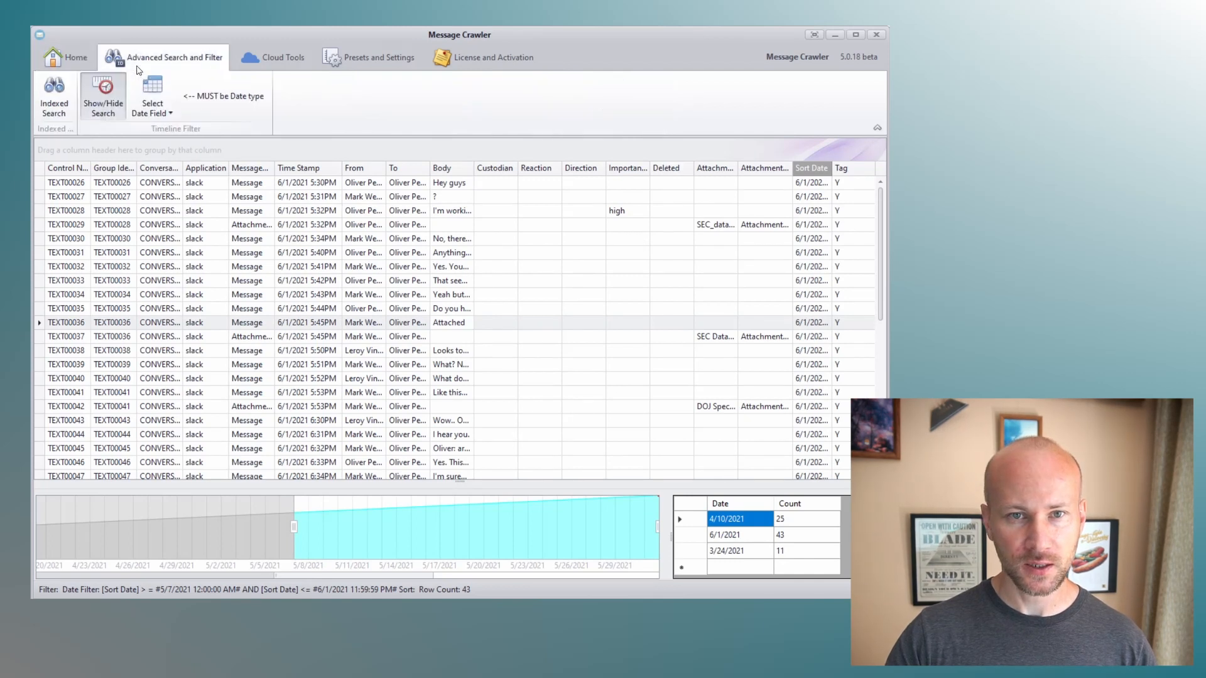
click(75, 60)
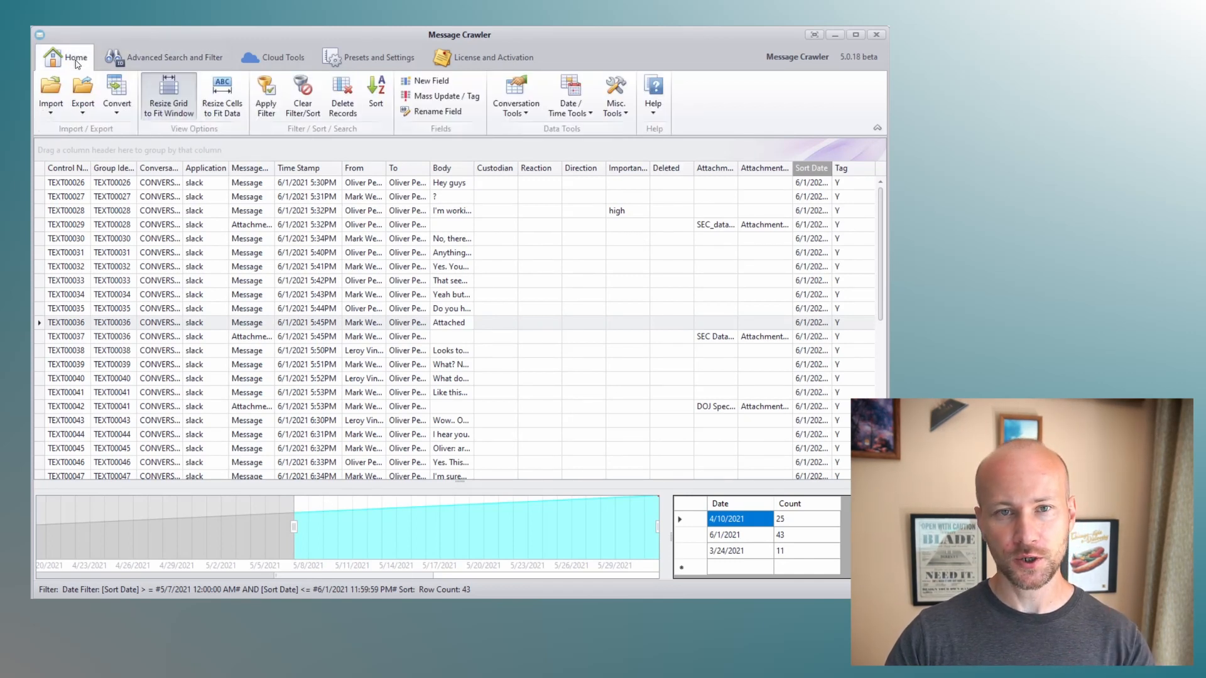
click(305, 108)
drag(883, 226, 883, 385)
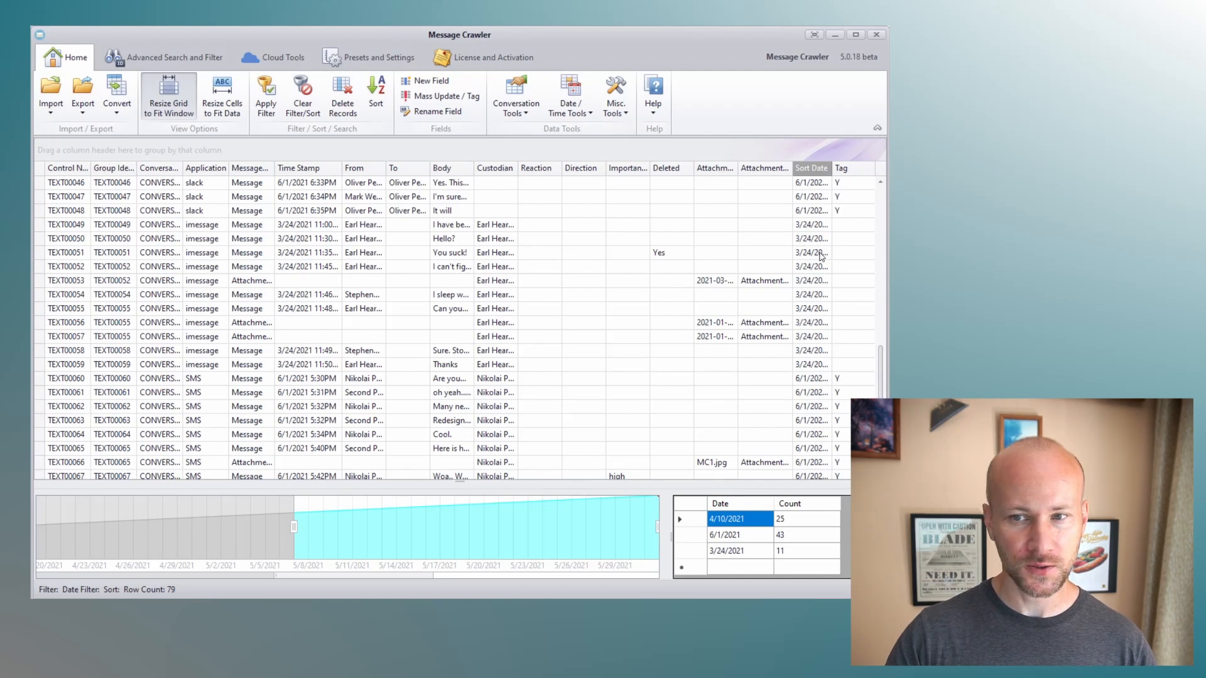
drag(879, 375, 880, 211)
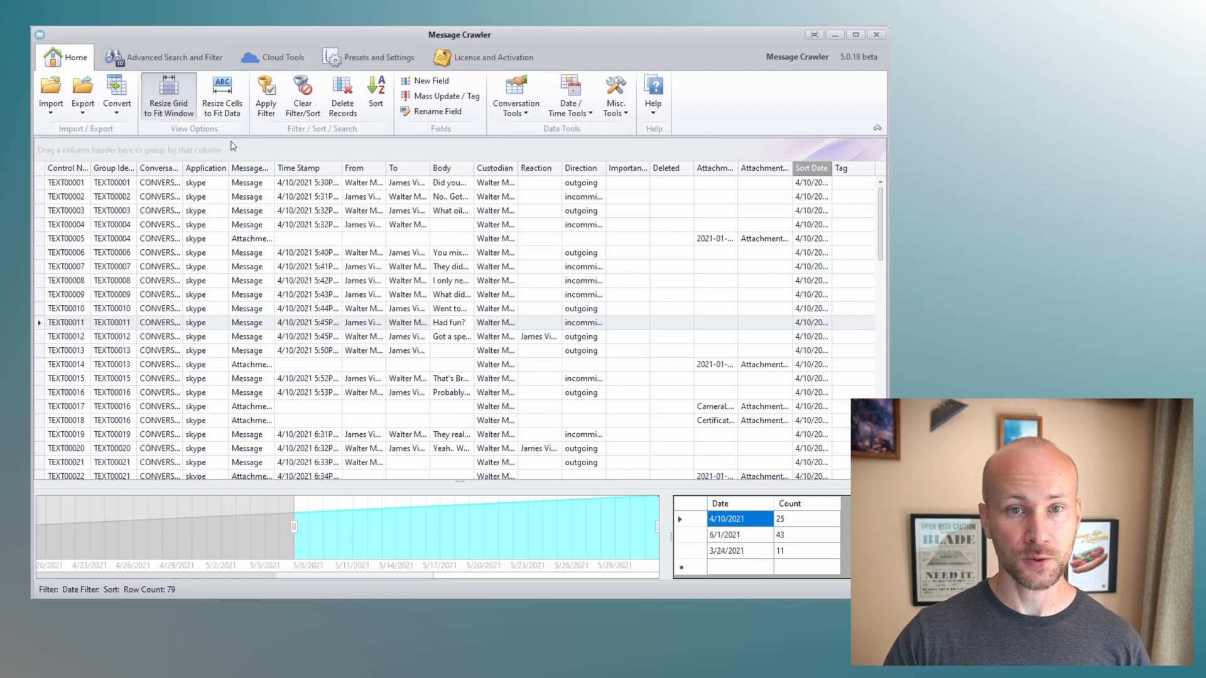
- Hide the timeline search panel
click(162, 57)
click(104, 96)
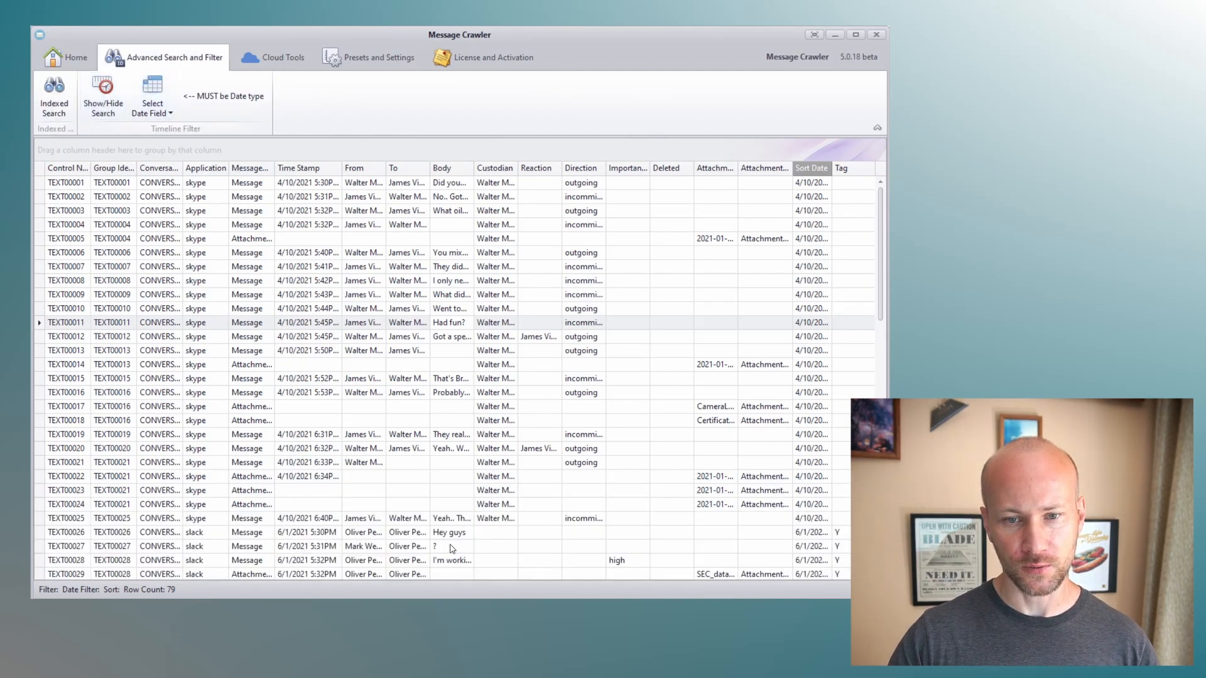